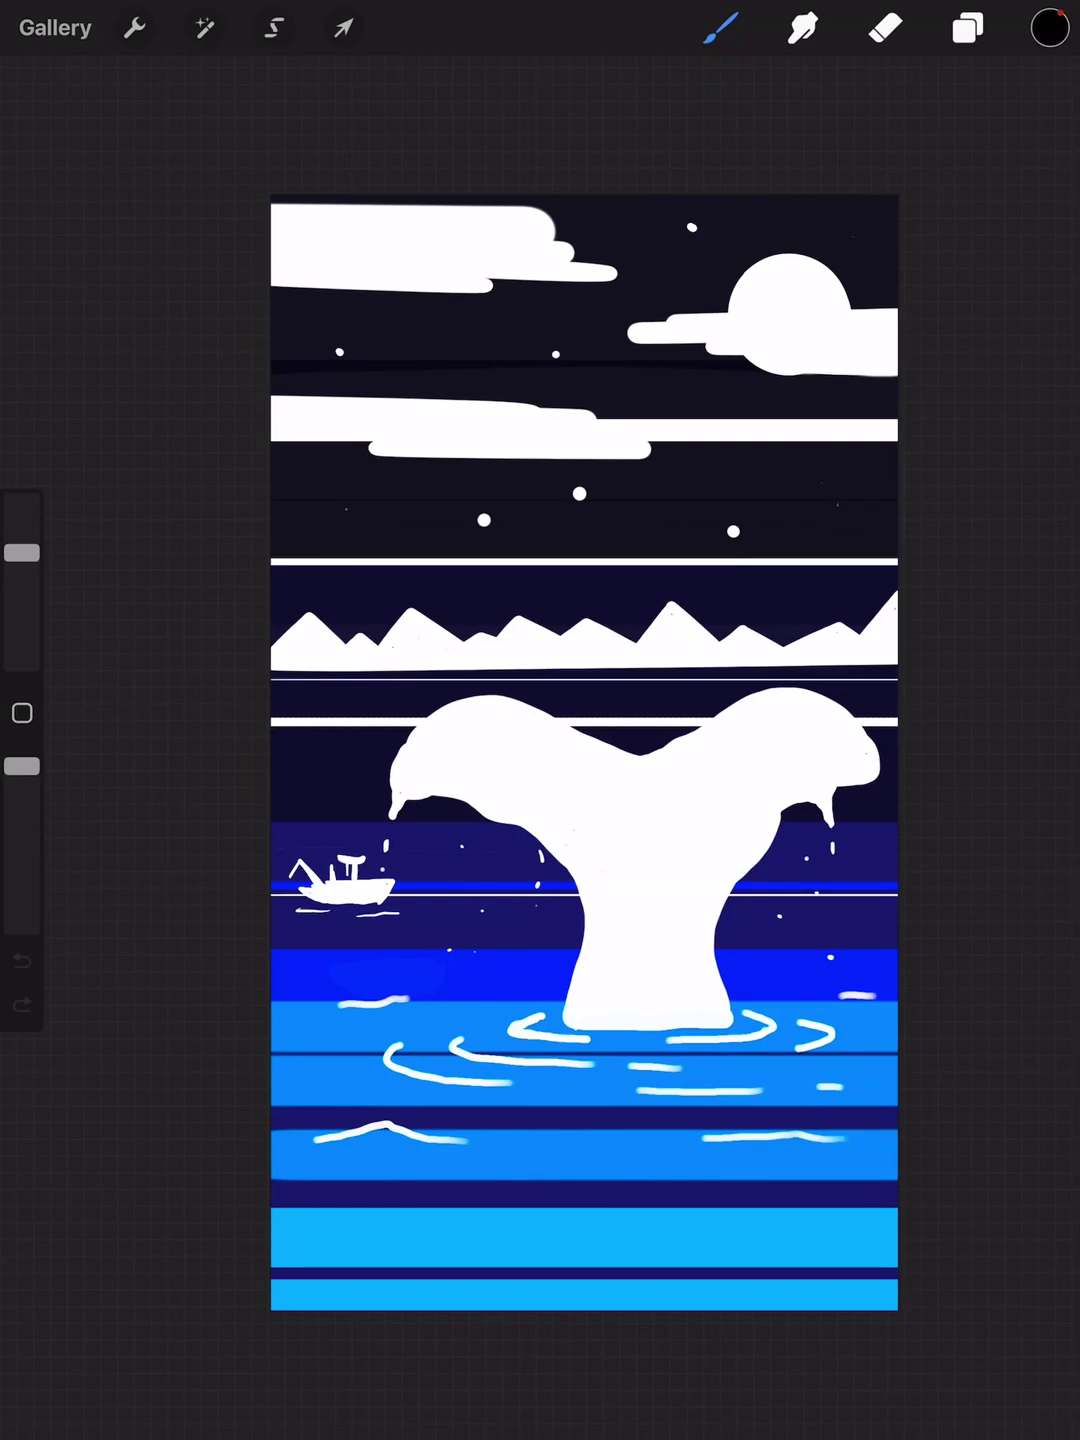
# Open the Brush Library over the whale-tail night painting
pyautogui.click(721, 29)
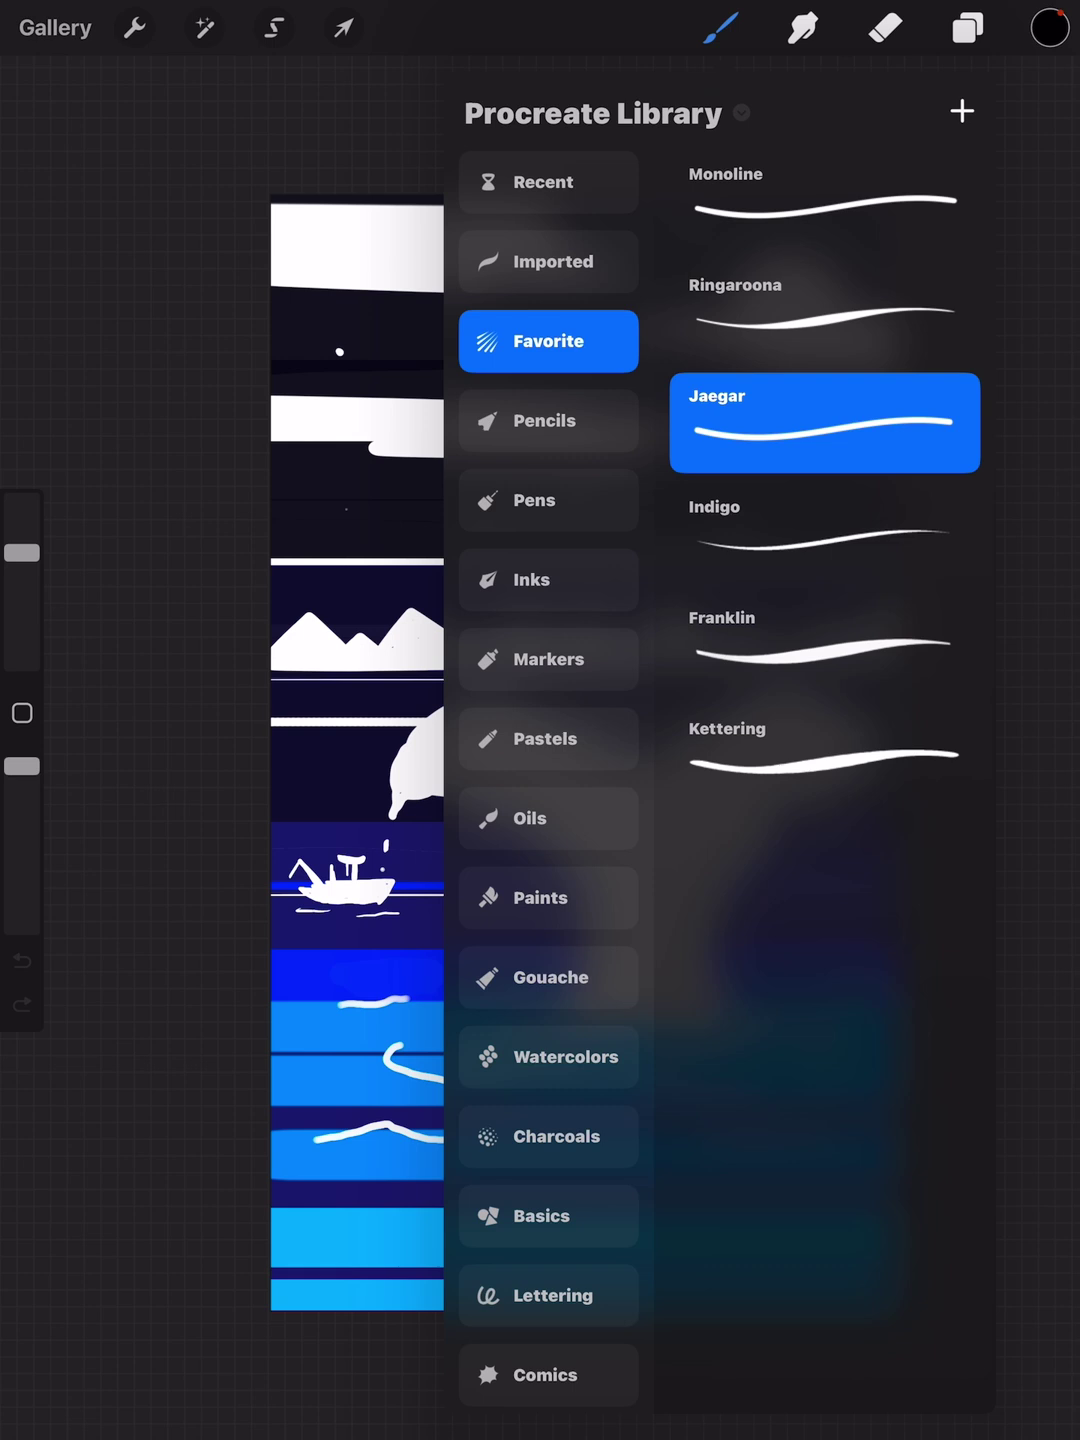
# Add a new brush set and name it 'My brushes'
pyautogui.click(962, 111)
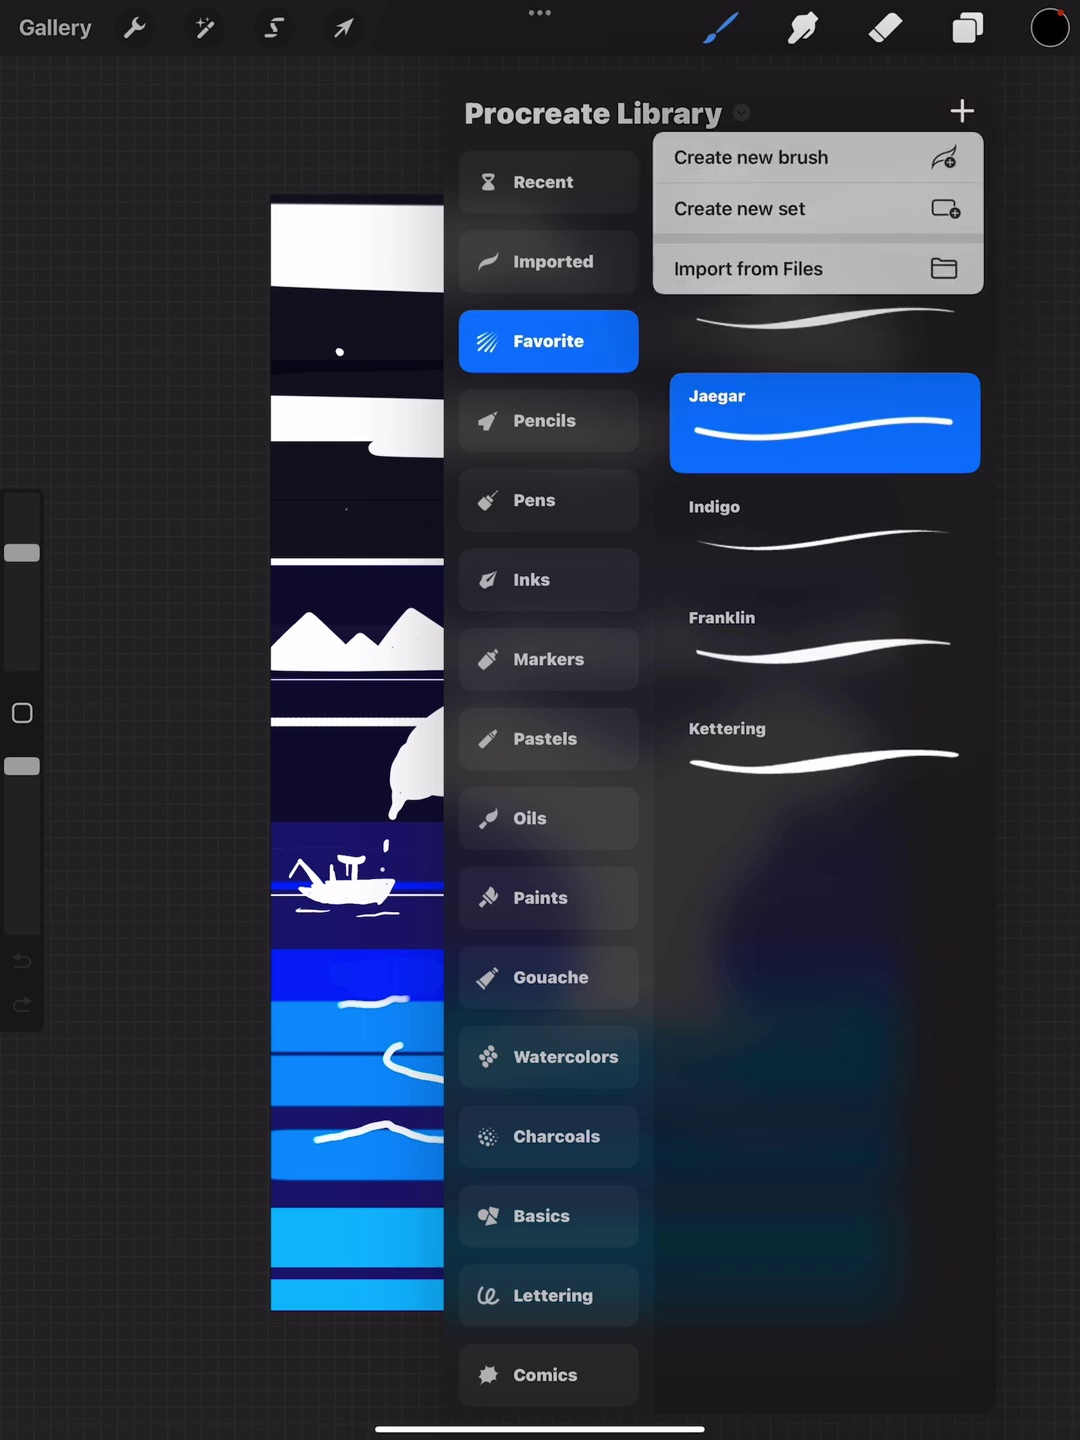
pyautogui.click(788, 208)
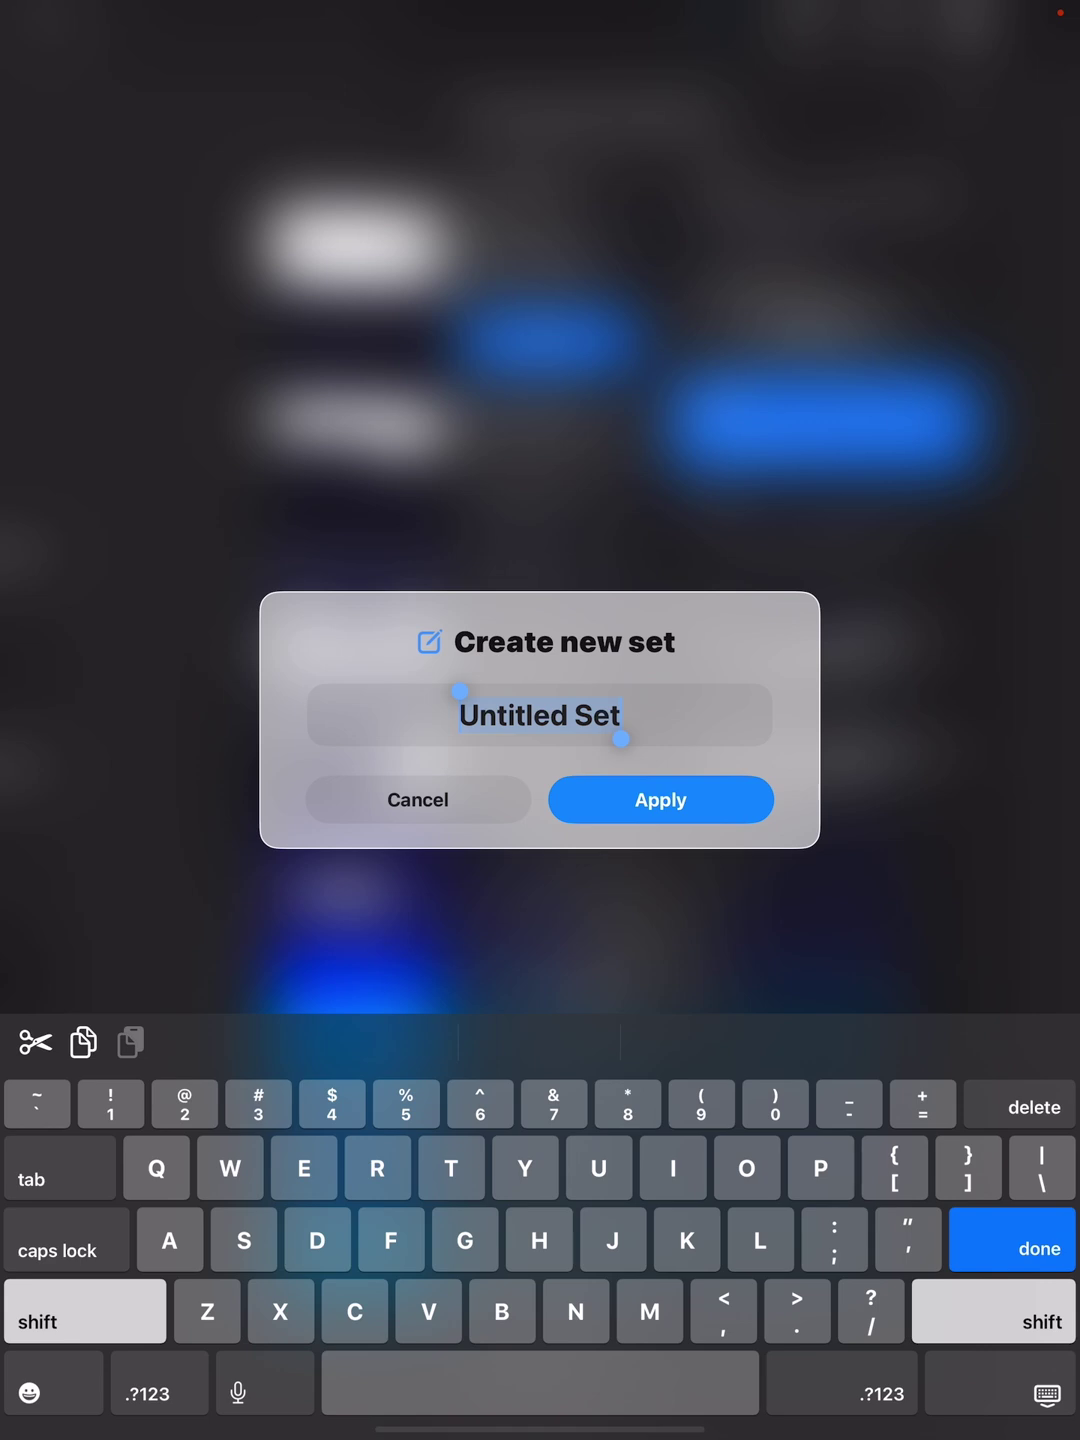
pyautogui.write('My br')
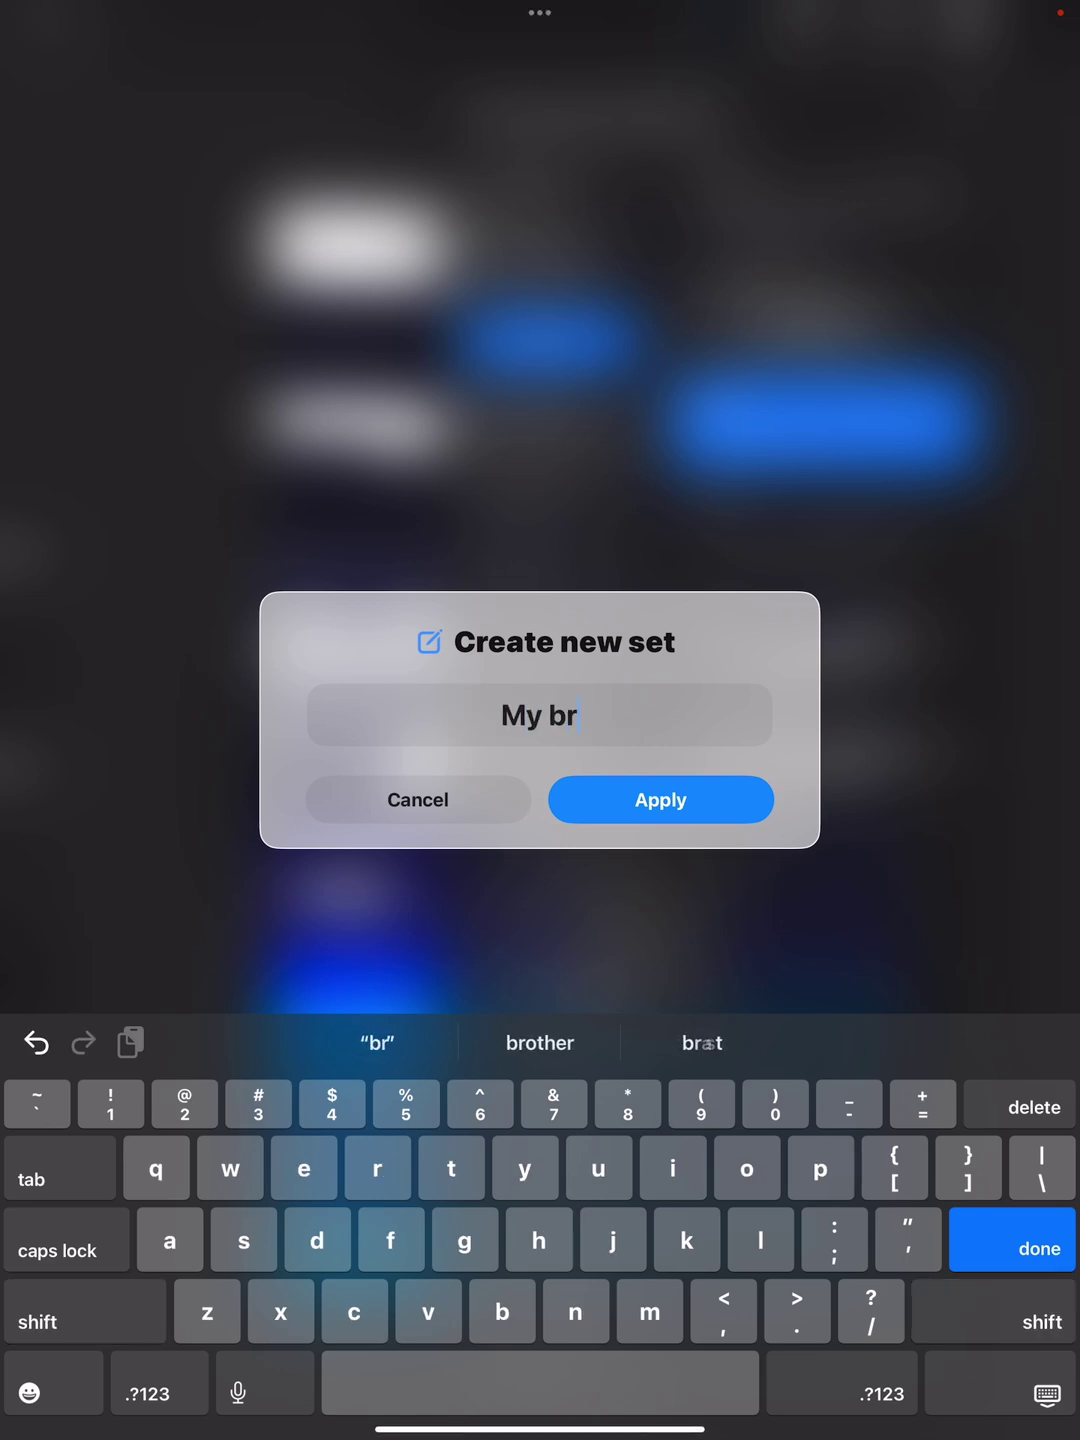
pyautogui.write('ushes')
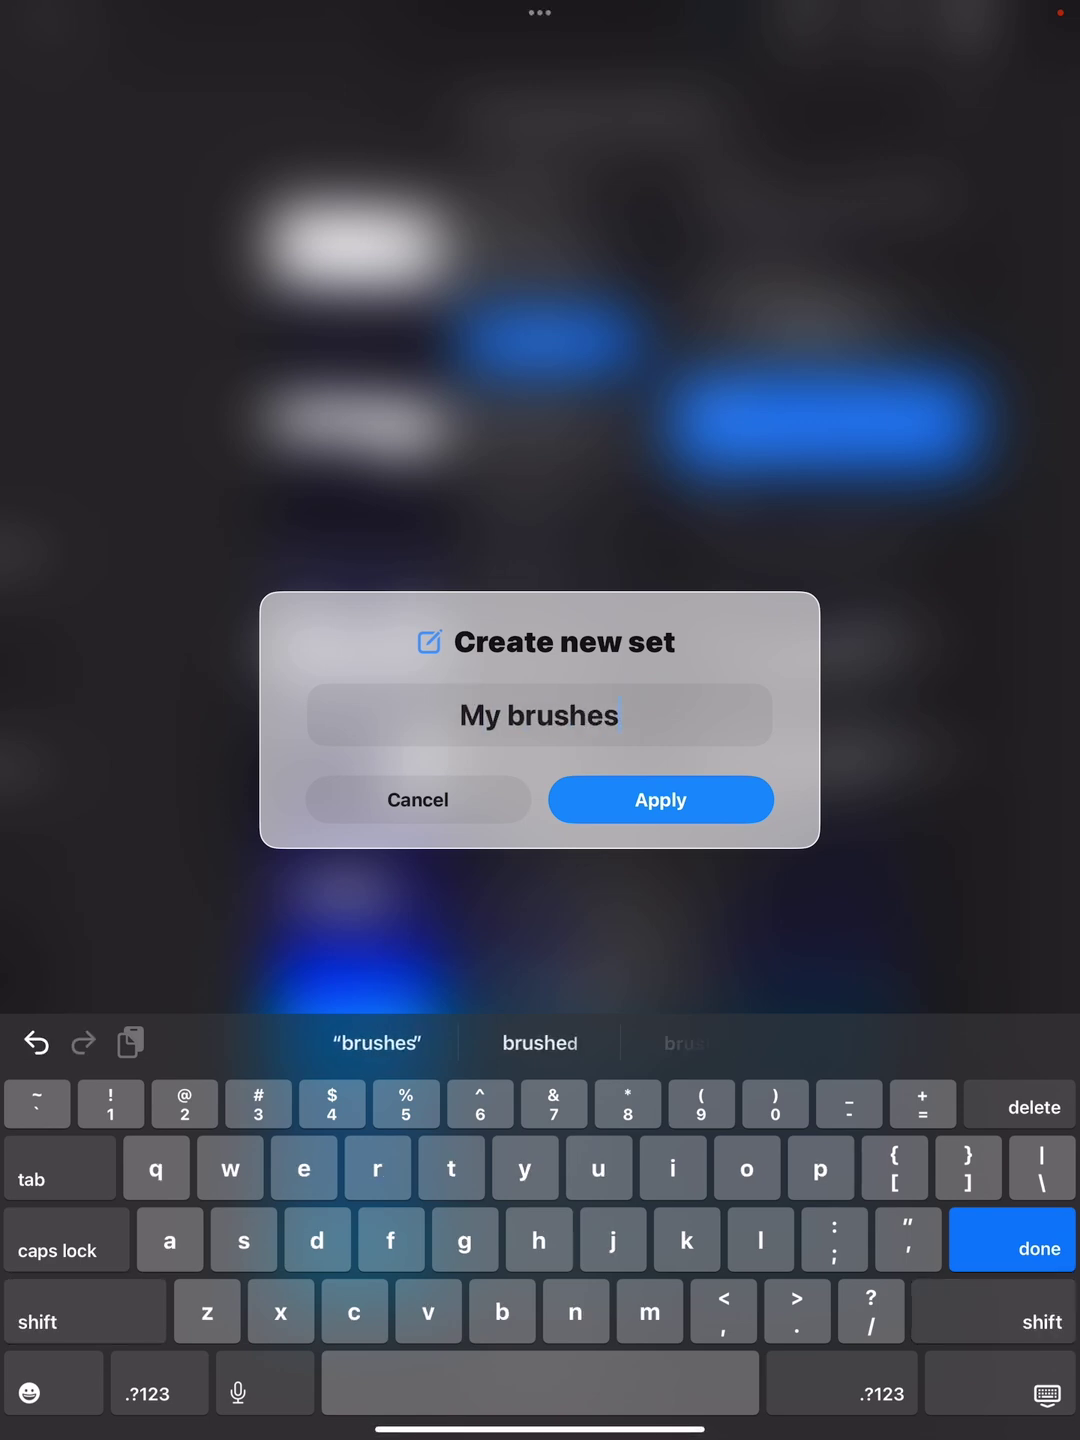
pyautogui.press('Return')
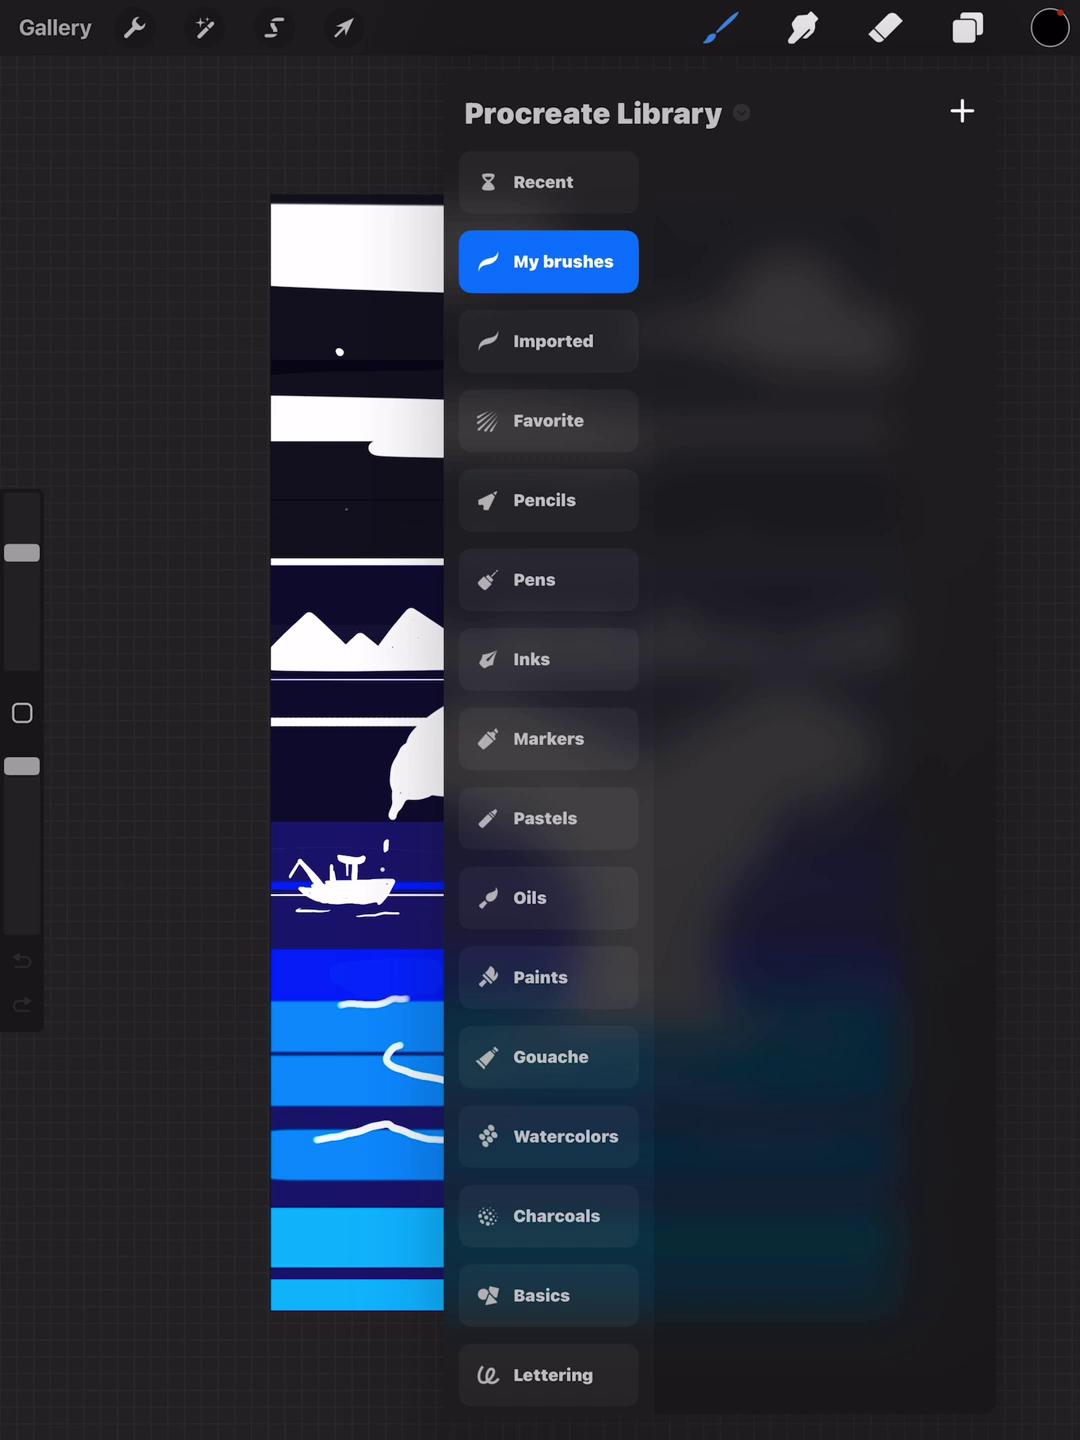
# Move the Miena brush from Pastels into the My brushes set and view it
pyautogui.click(548, 818)
pyautogui.rightClick(827, 312)
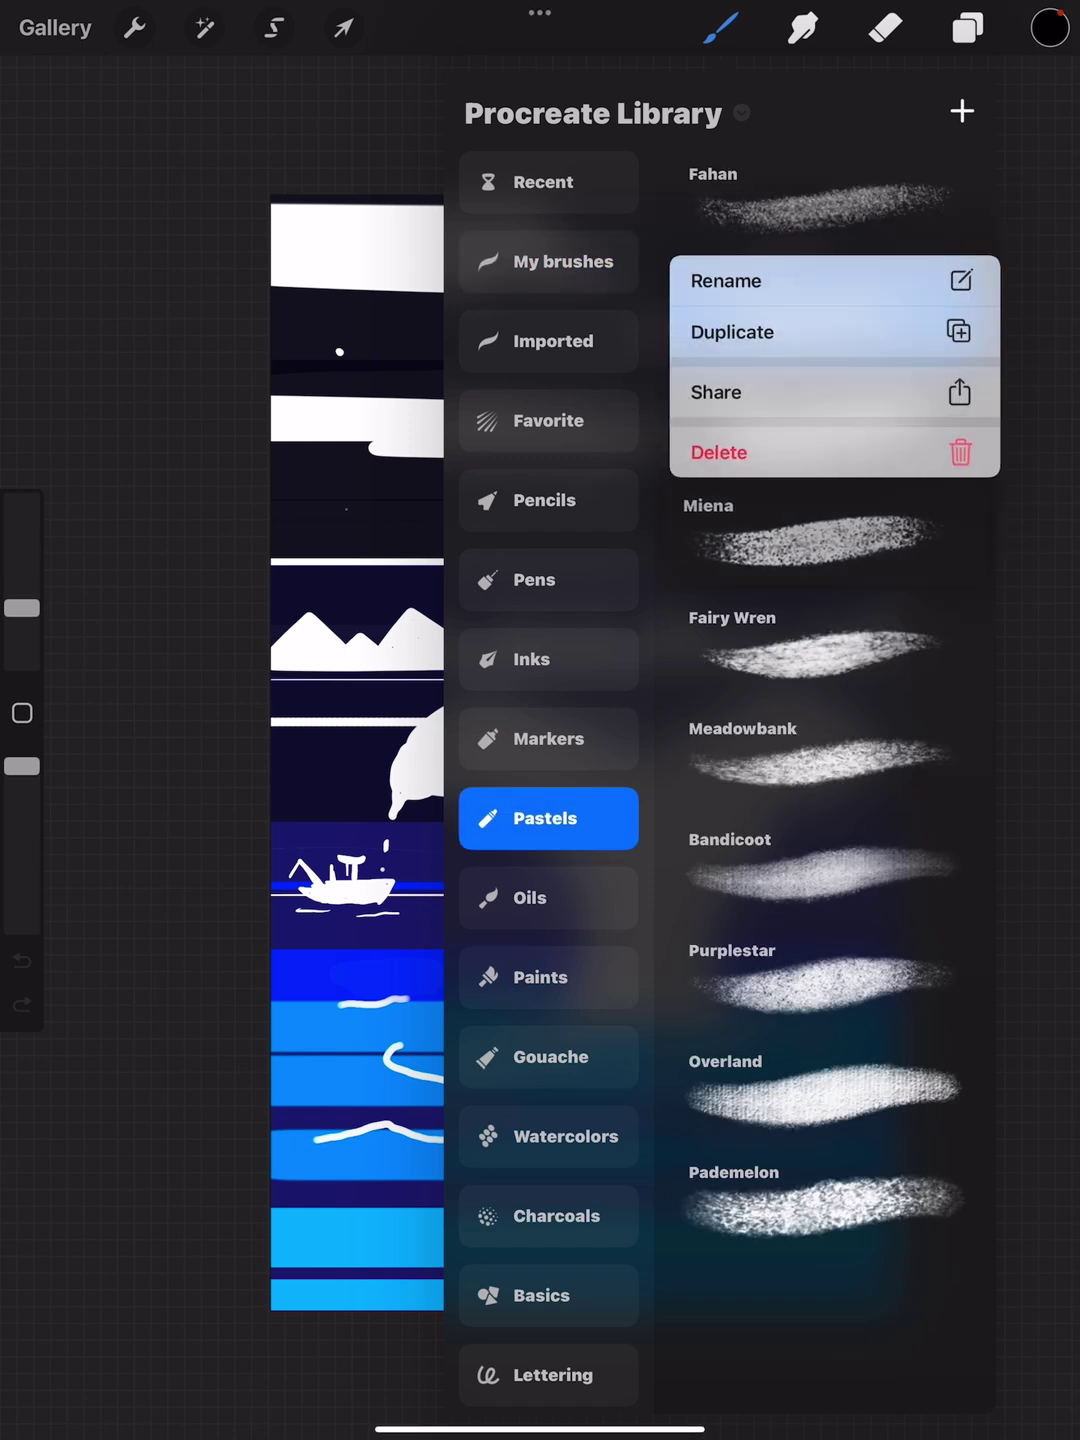
pyautogui.moveTo(810, 540); pyautogui.dragTo(529, 261)
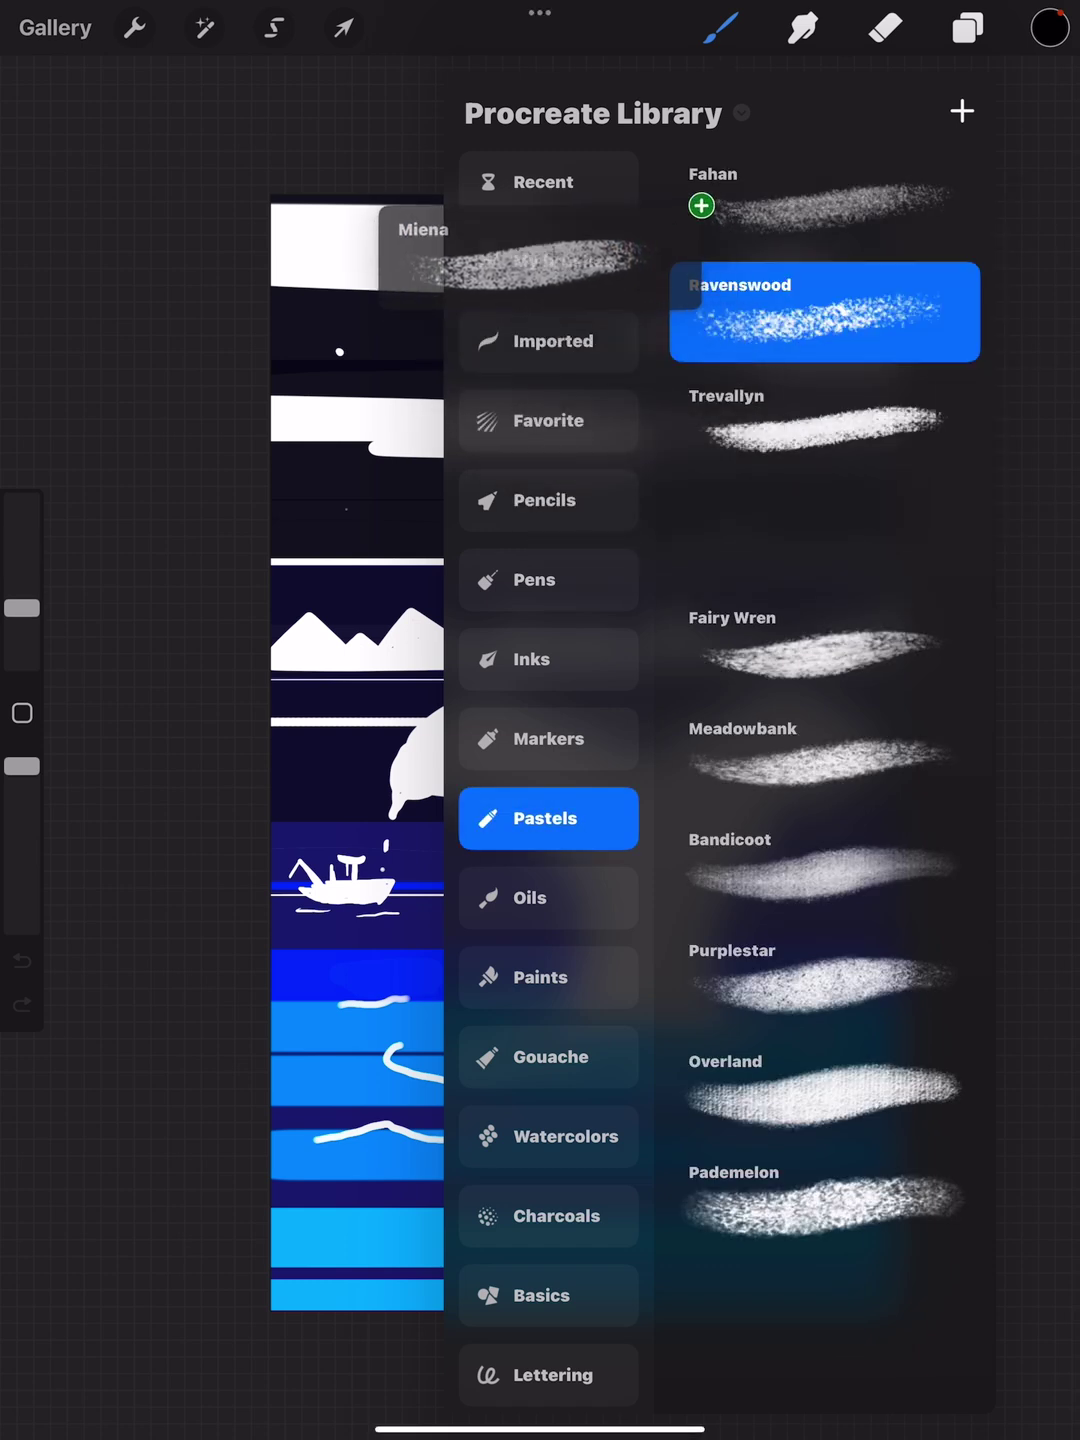
pyautogui.click(548, 261)
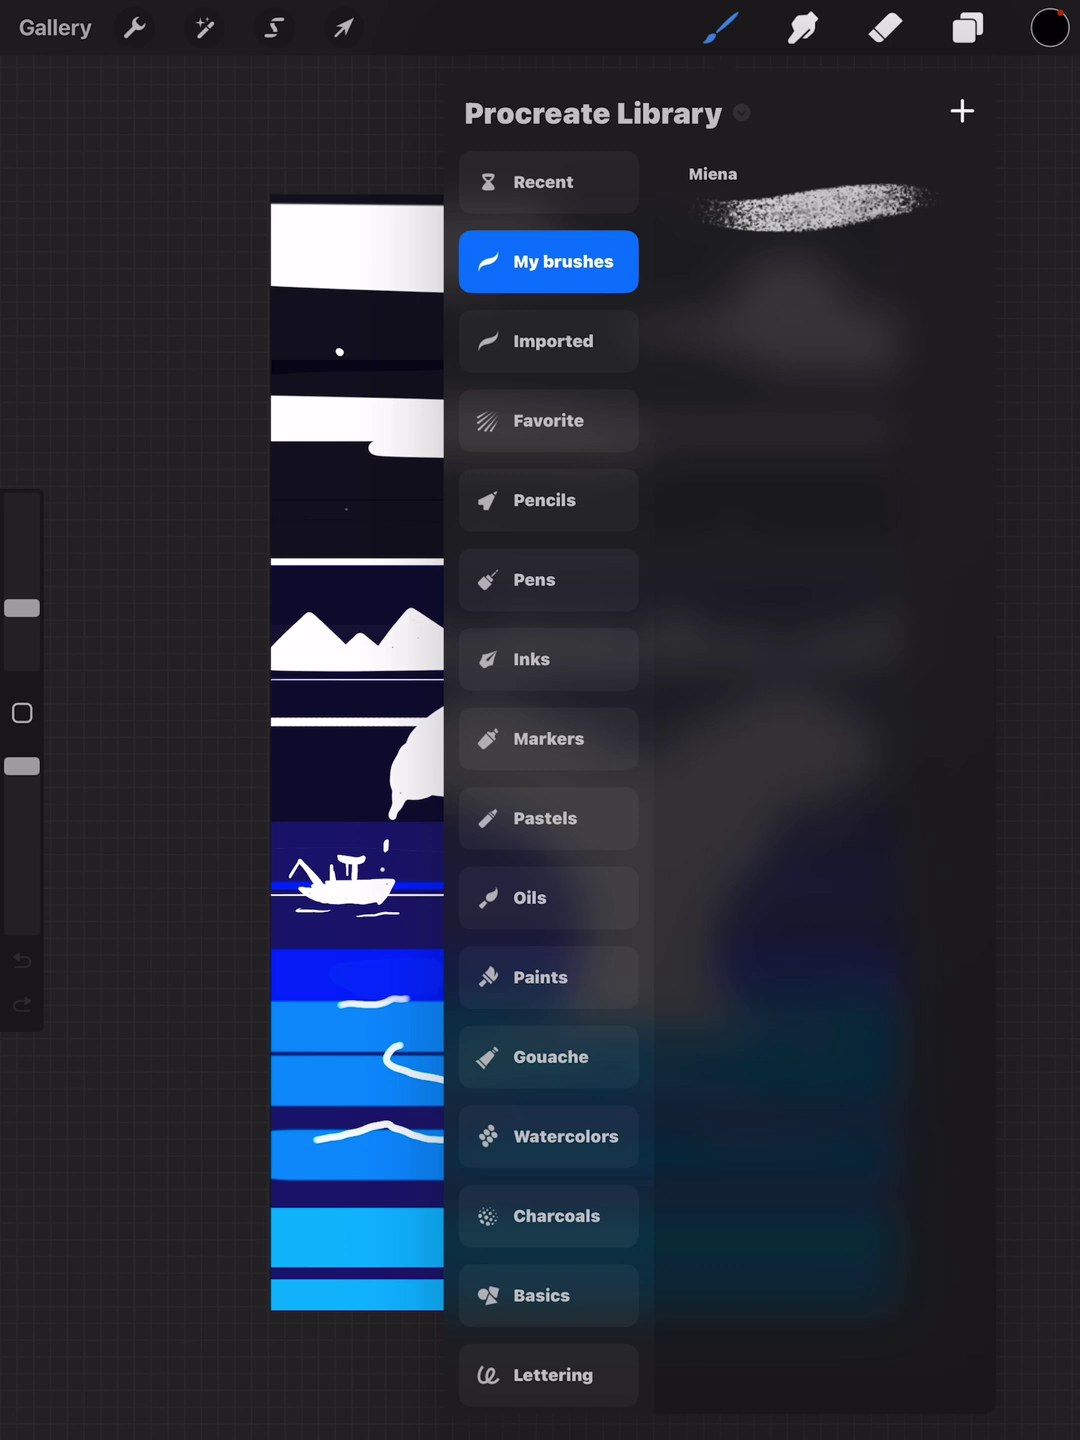
# Browse the My brushes set's icon choices and pick a palette icon
pyautogui.click(548, 261)
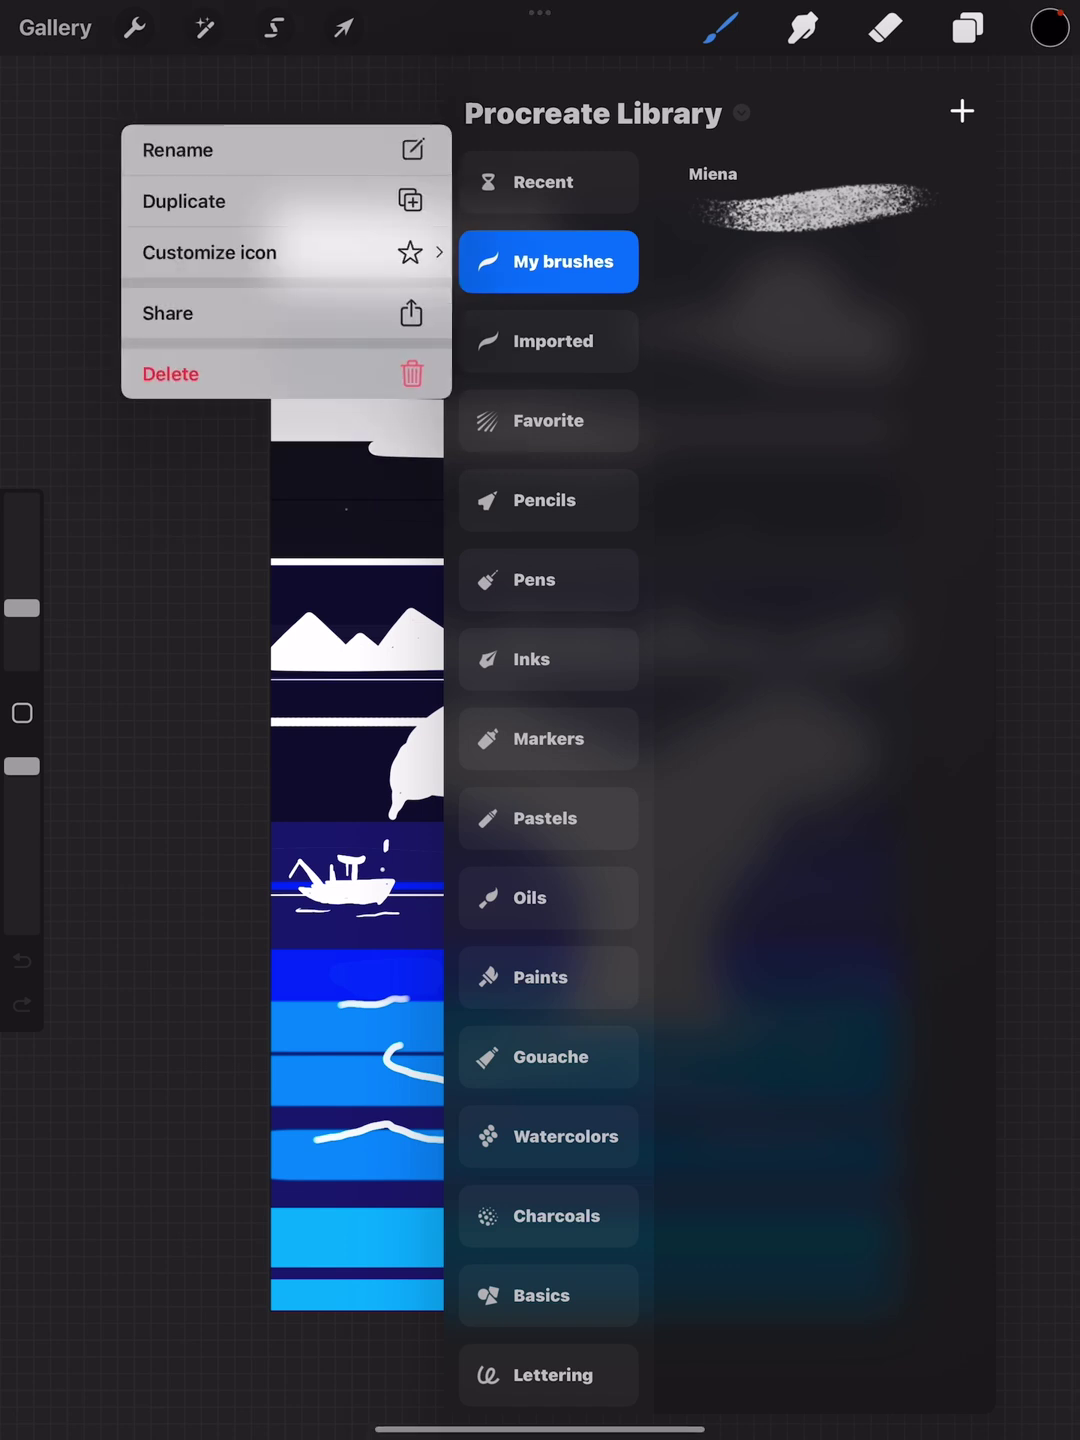
pyautogui.click(287, 252)
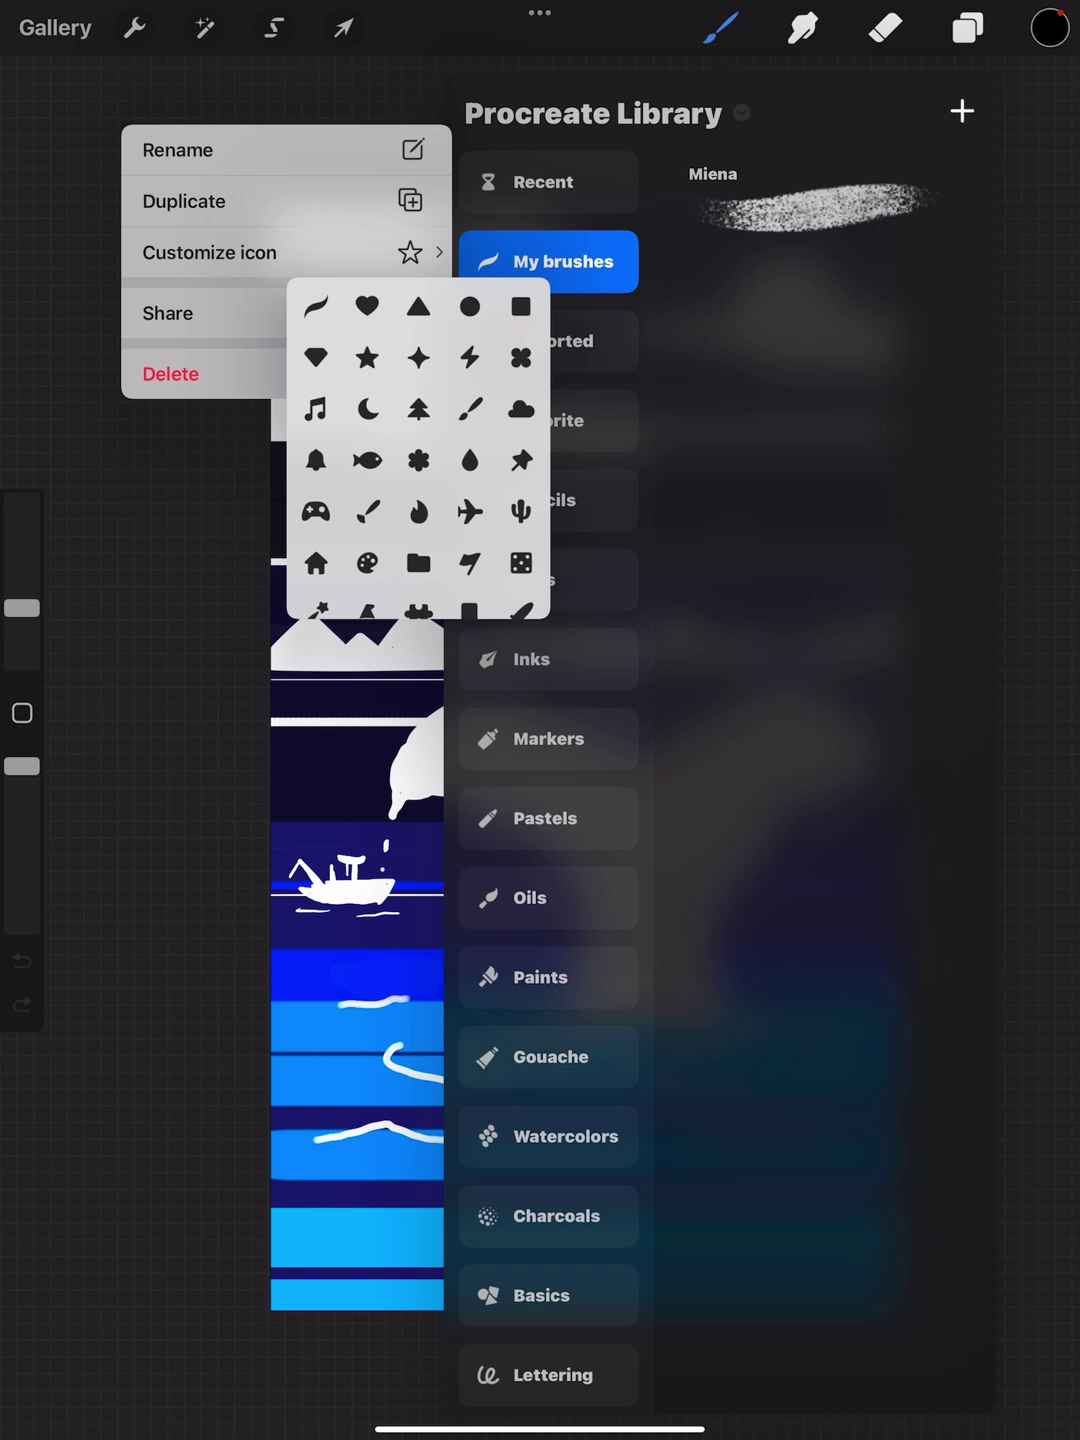
pyautogui.scroll(-8, 419, 451)
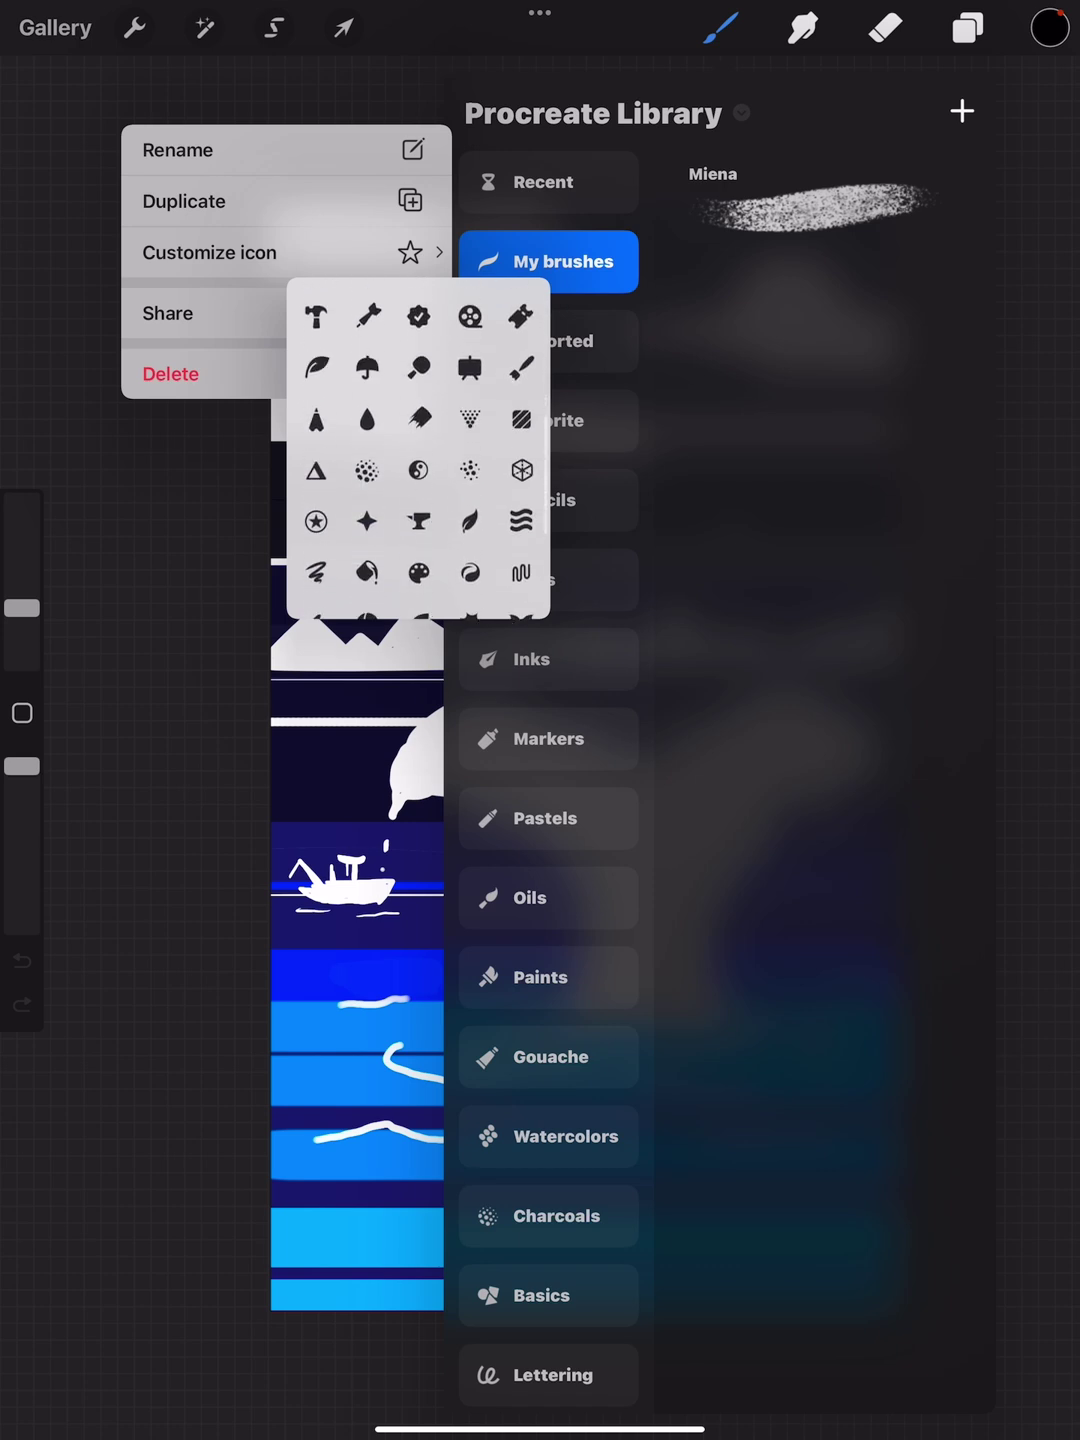
pyautogui.click(418, 521)
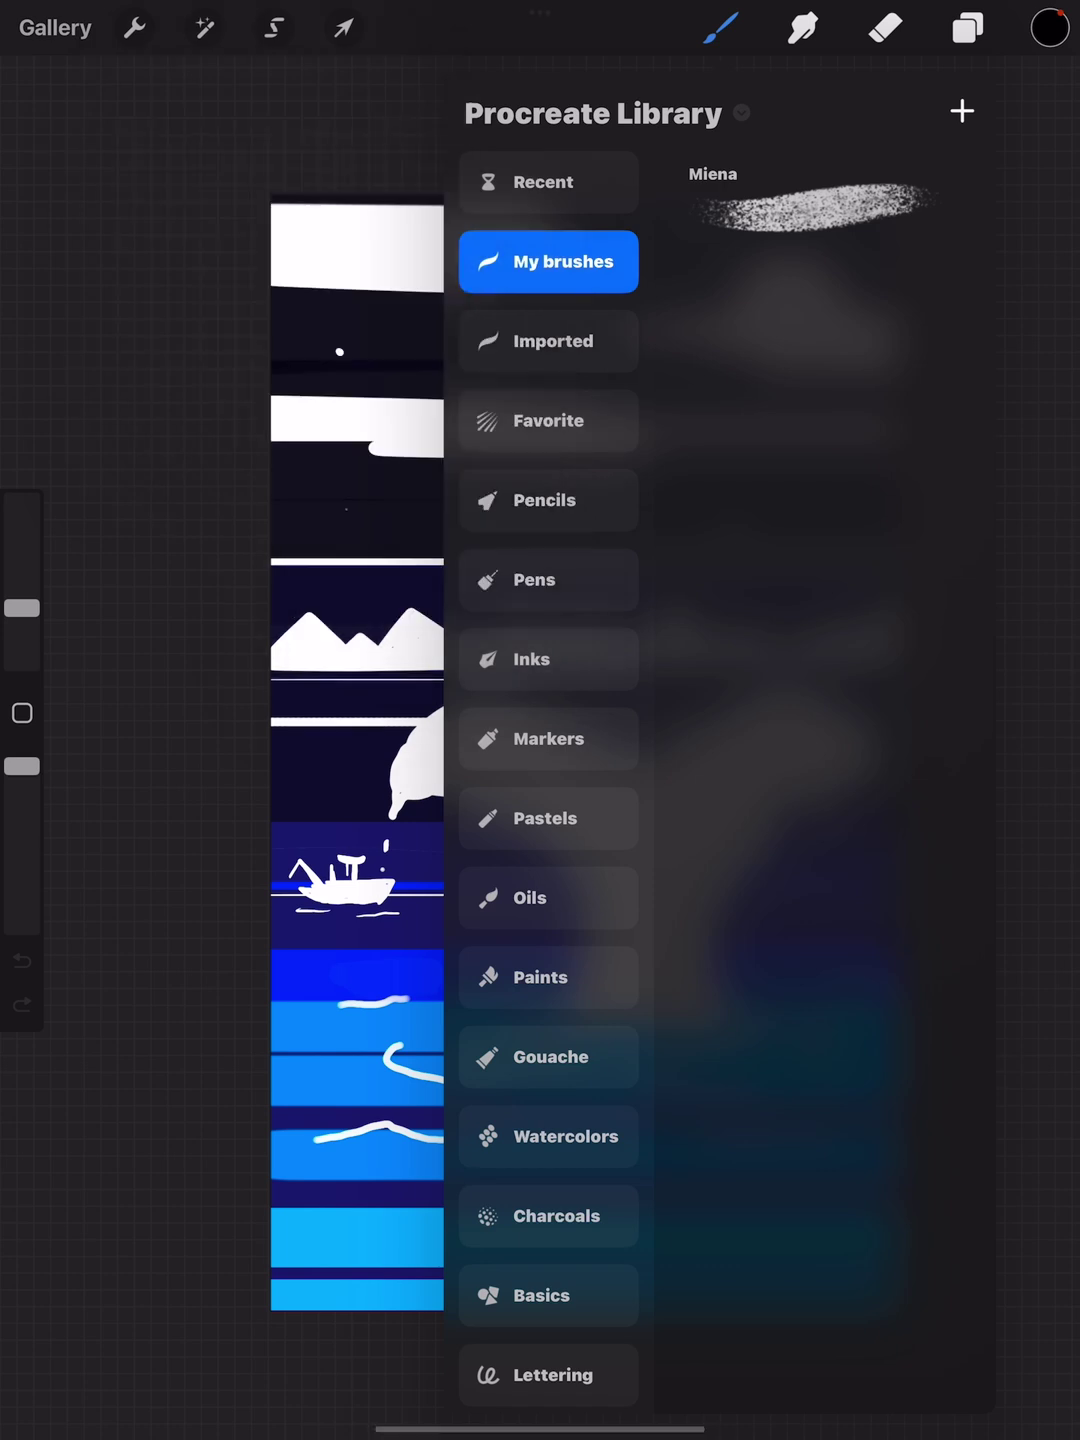